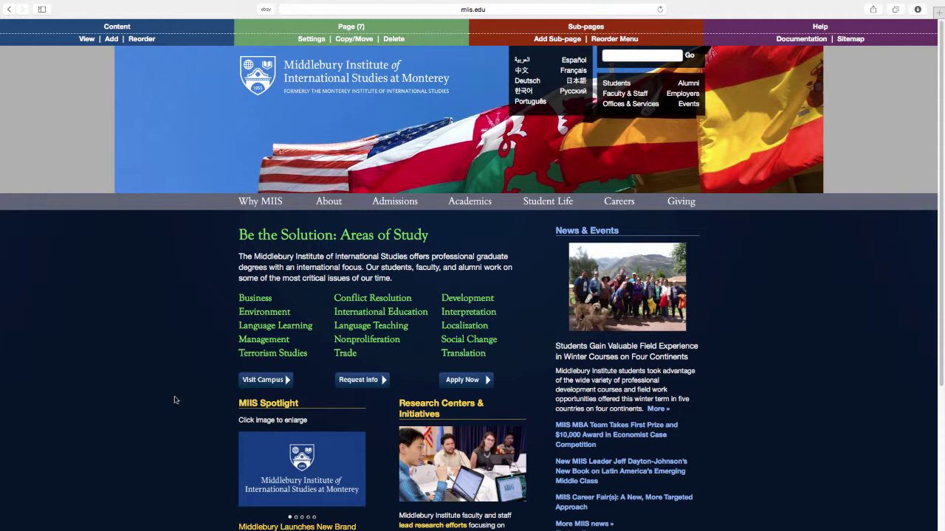
Go from Student Life to its Housing page, showing nested sub-pages like Temporary Lodging.
left_click(546, 207)
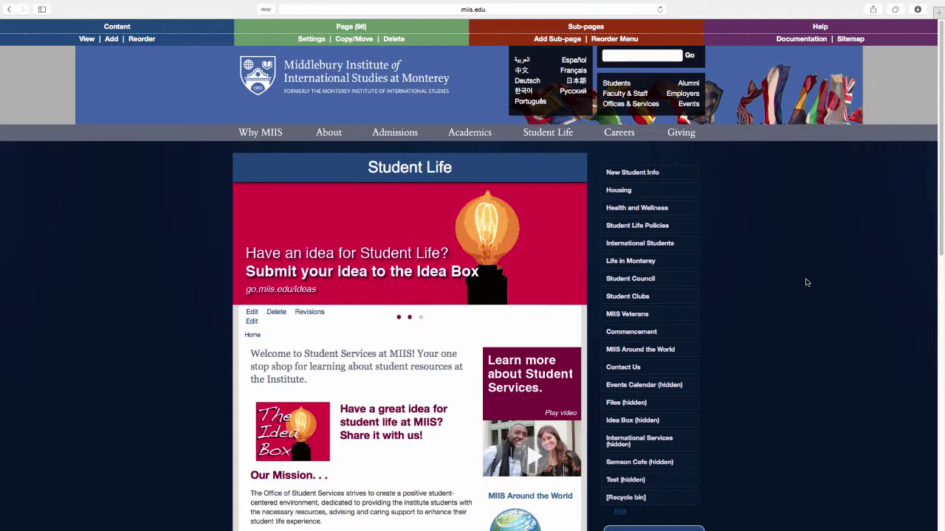
left_click(636, 193)
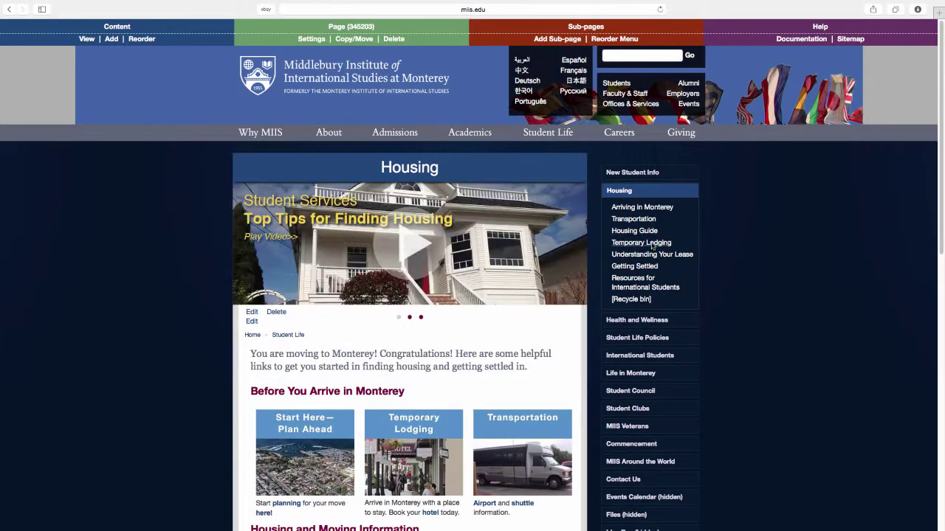
left_click(583, 9)
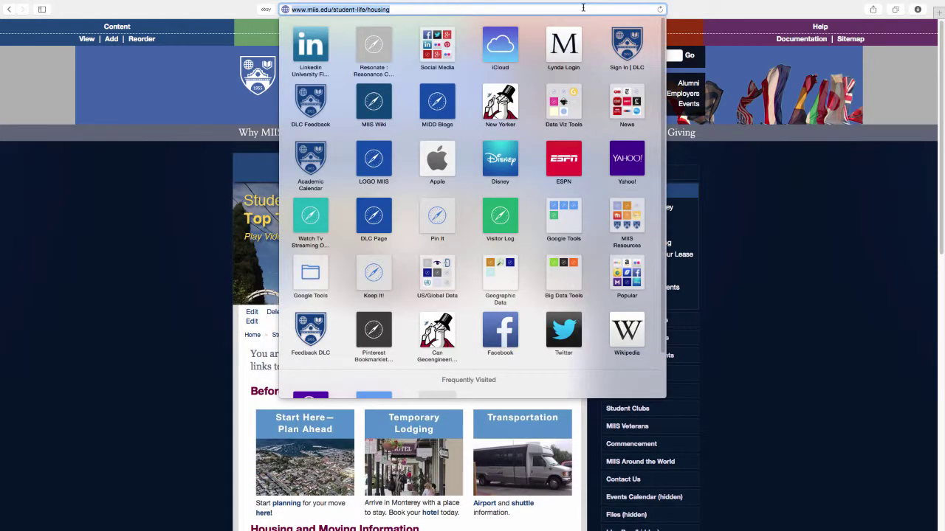
left_click(583, 9)
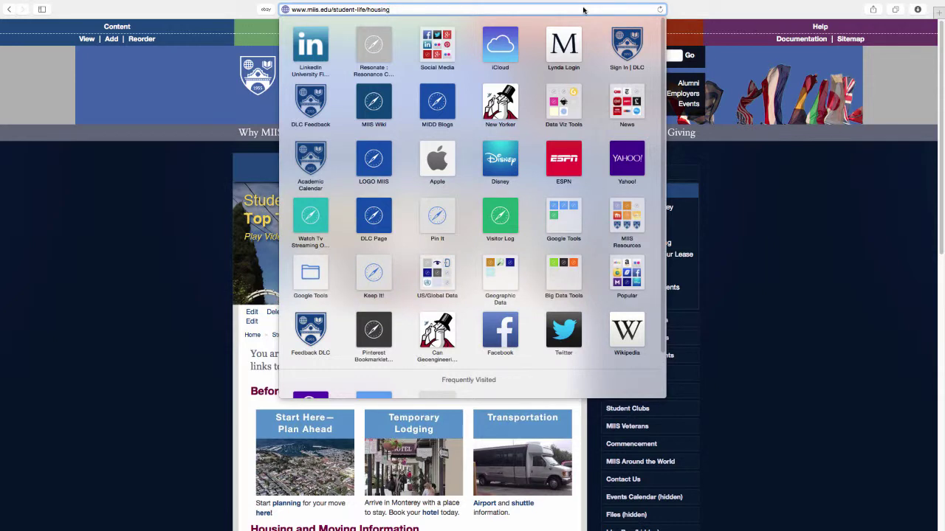
left_click(742, 217)
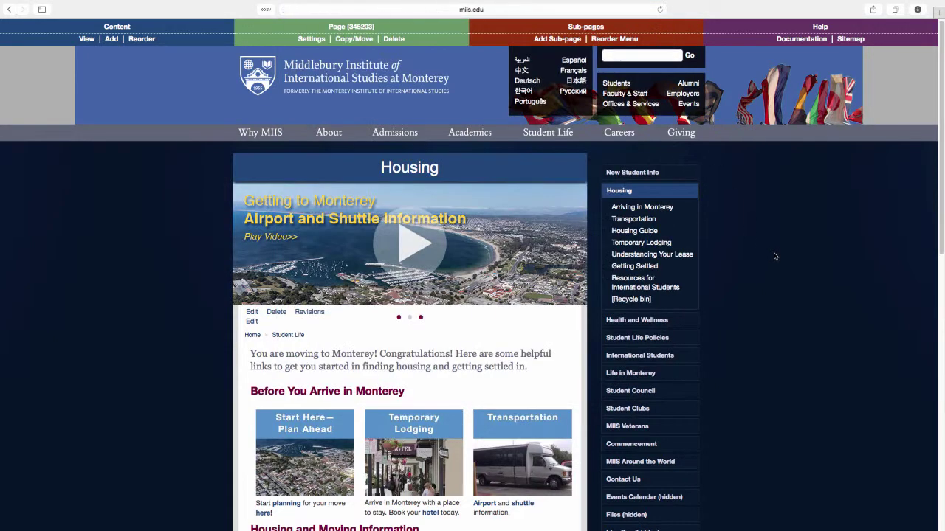
Return to Student Life and start a new sub-page named '(new page)'.
left_click(550, 134)
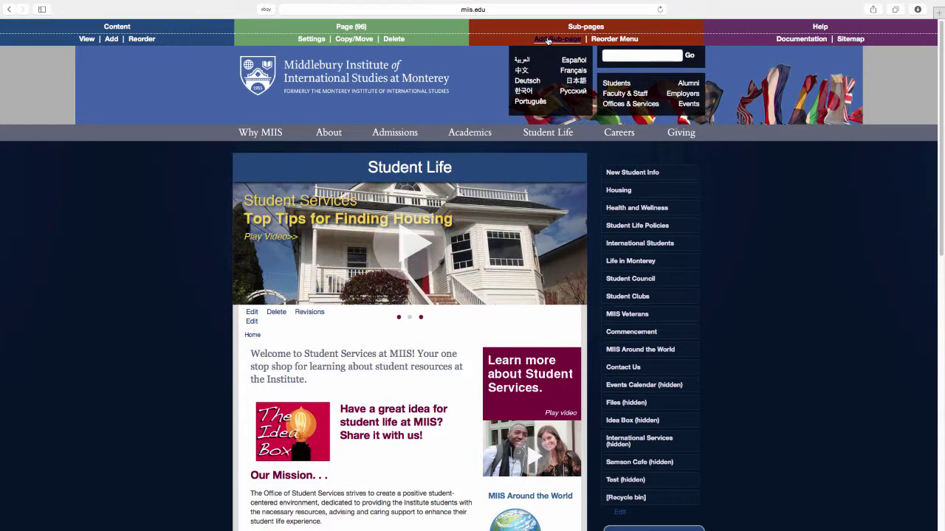
left_click(547, 41)
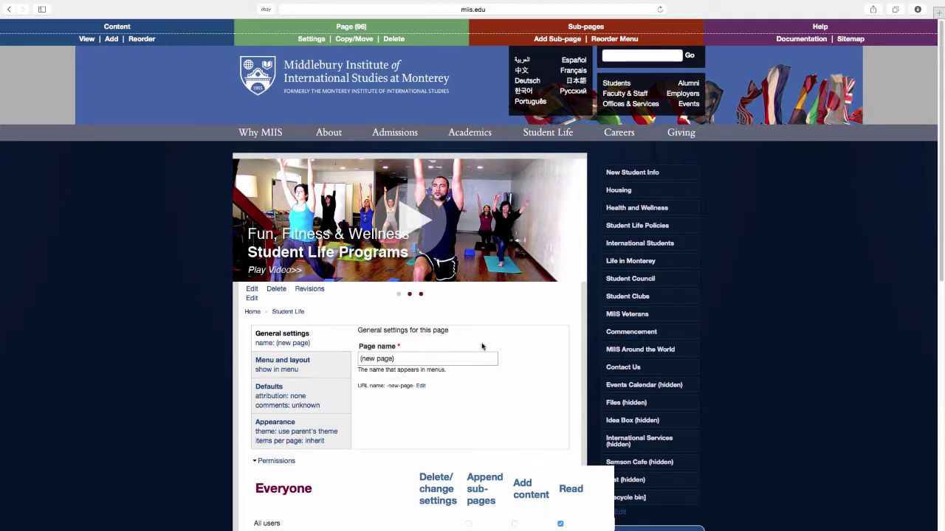
Replace the placeholder page name with 'Drupal Training Page'.
left_click(465, 359)
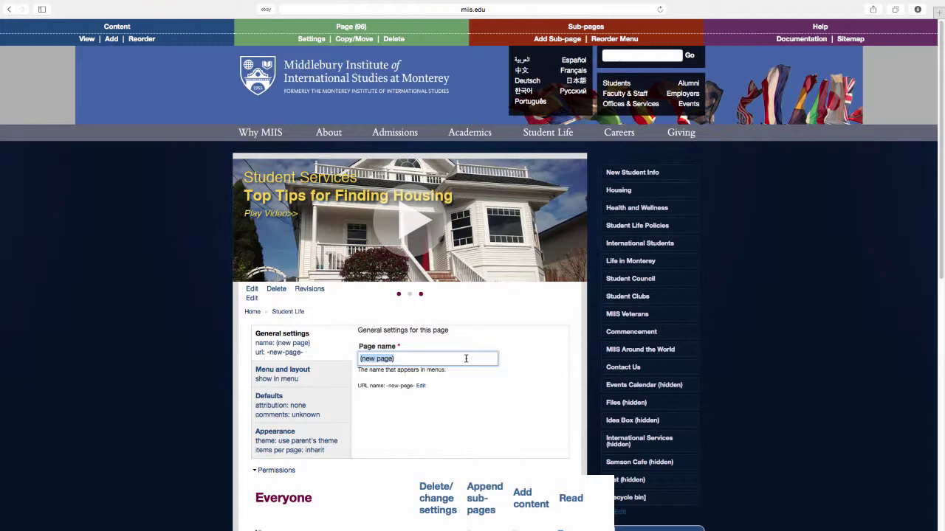
type("Dru")
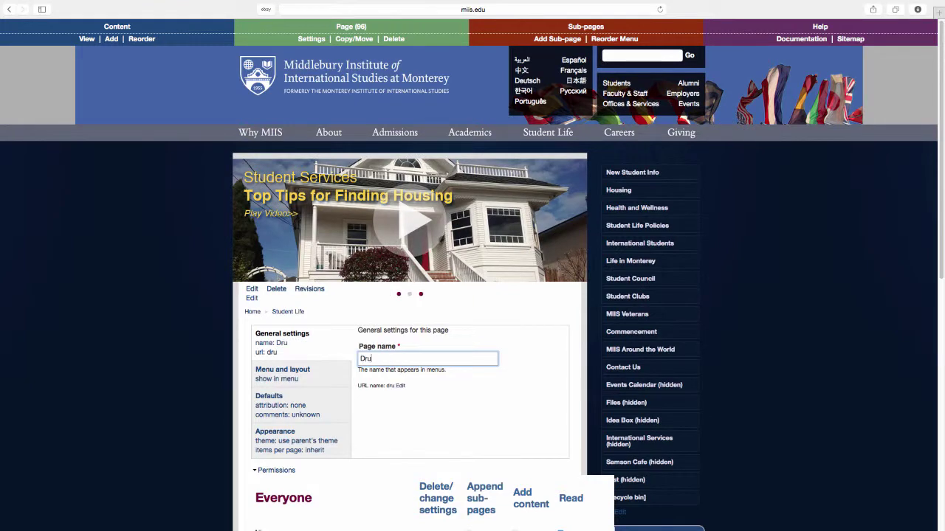
type("pal Trainin")
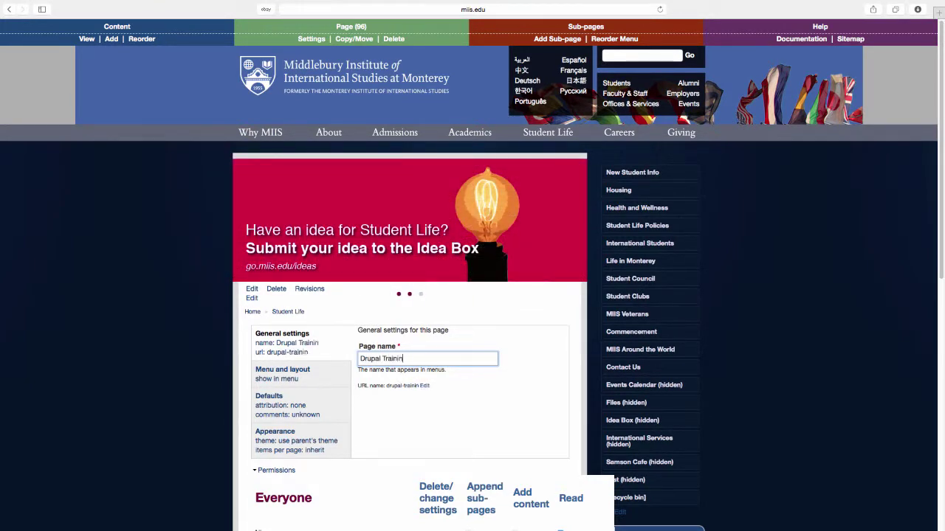
type("g Page")
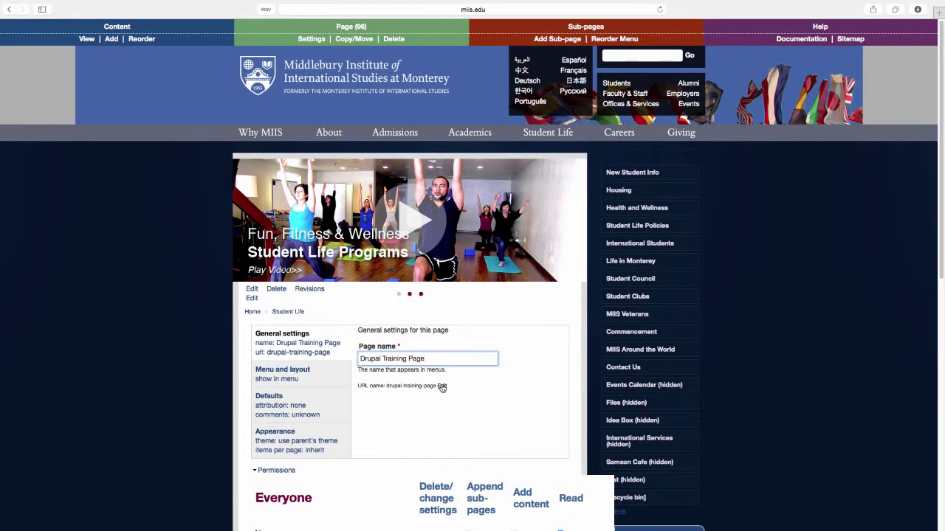
Trim the URL name from 'drupal-training-page' to just 'drupal'.
left_click(441, 386)
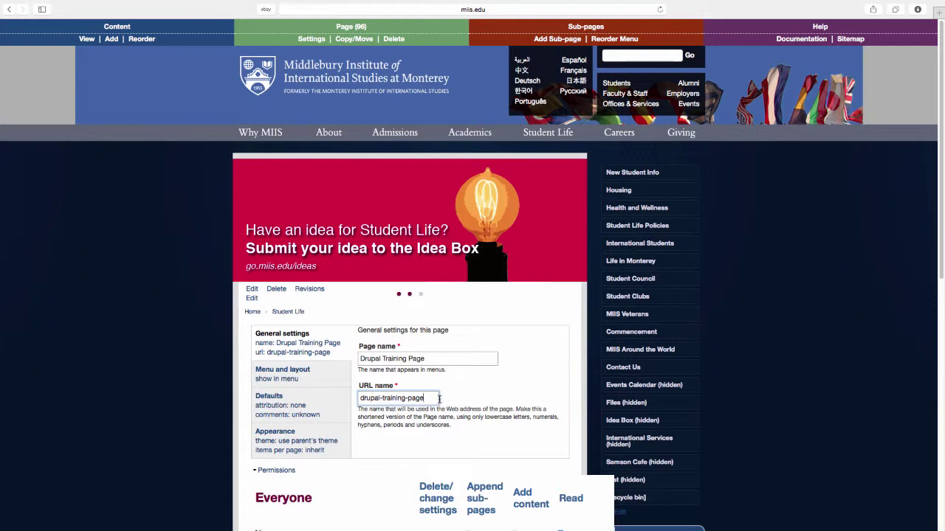
left_click_drag(424, 399, 381, 398)
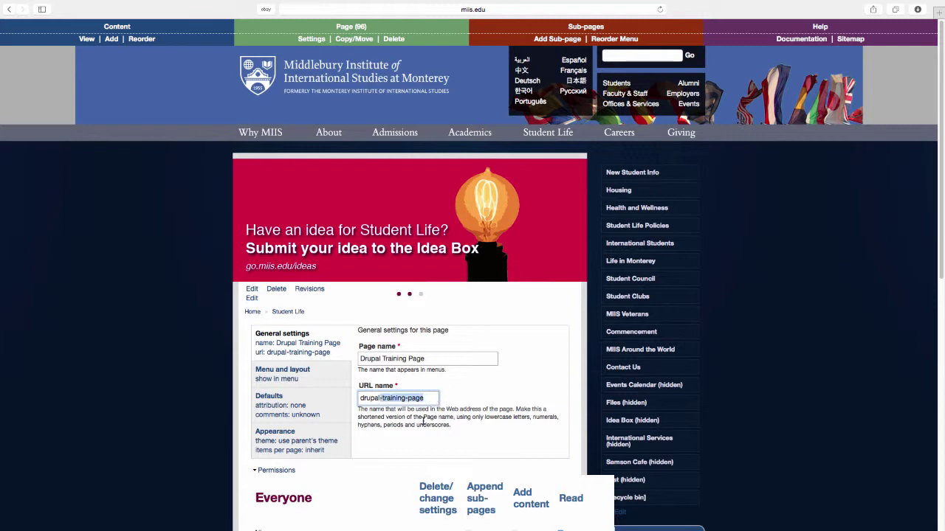
key("BackSpace")
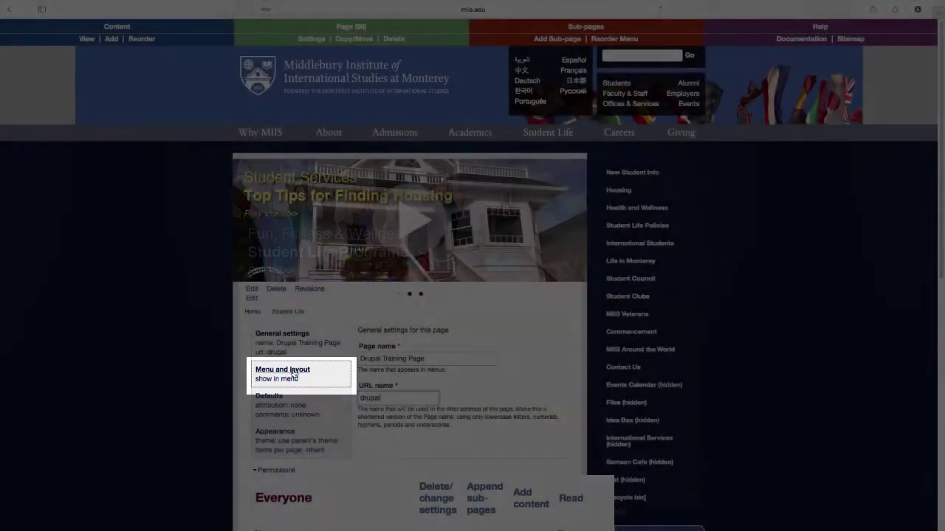
Enable 'Don't show this page in the menu' under Menu and layout.
left_click(294, 373)
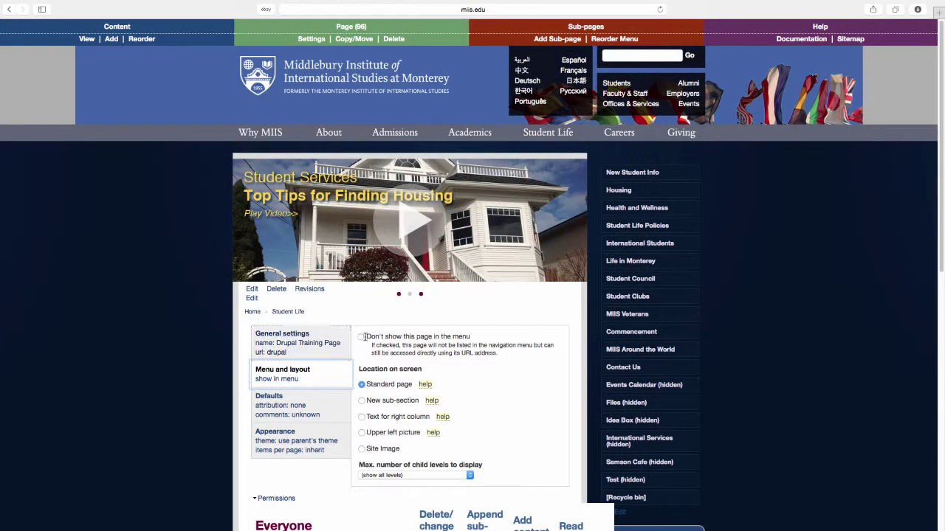
left_click(362, 338)
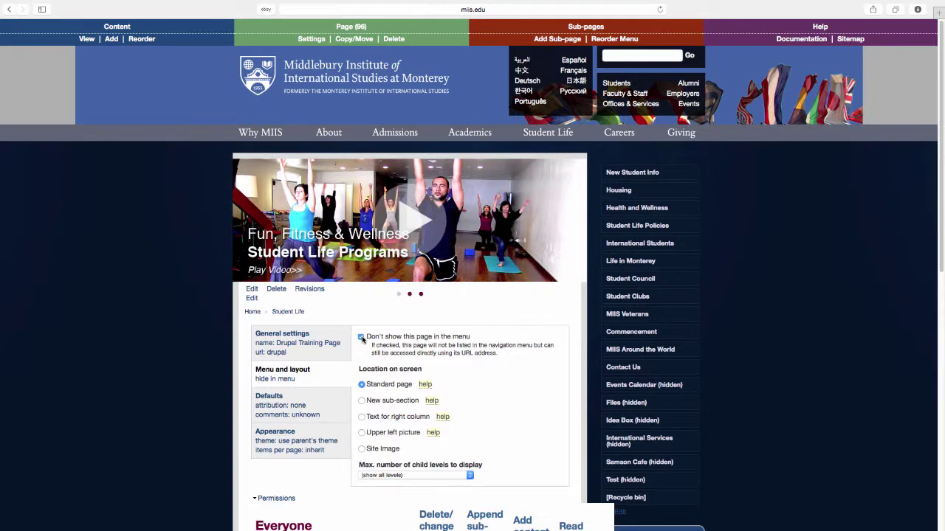
Submit the Drupal Training Page form with Create sub-page.
scroll(361, 338, "down", 1)
scroll(362, 338, "down", 2)
scroll(472, 296, "down", 3)
scroll(473, 295, "down", 3)
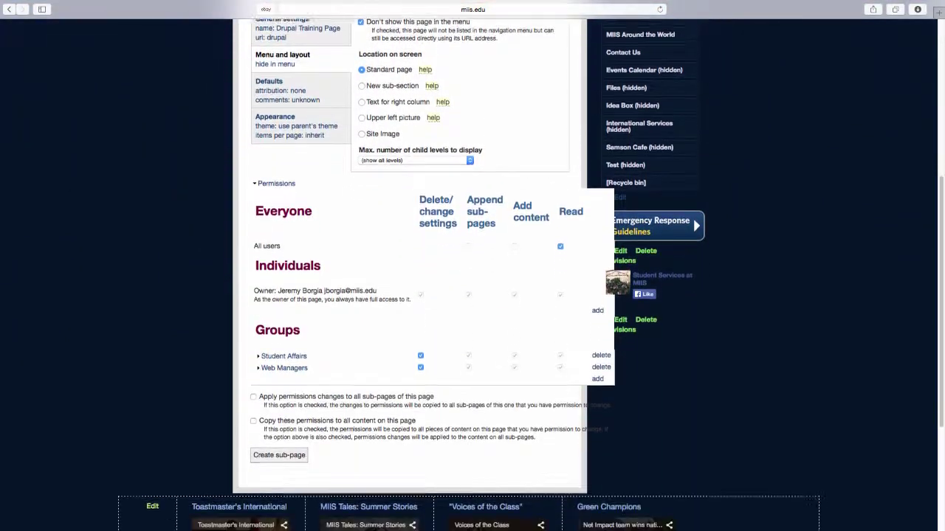
scroll(472, 295, "down", 3)
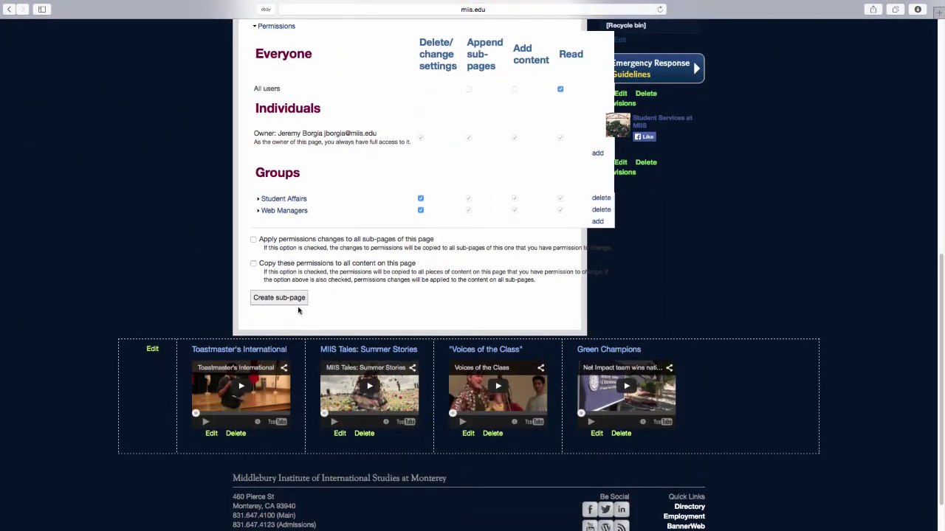
left_click(287, 300)
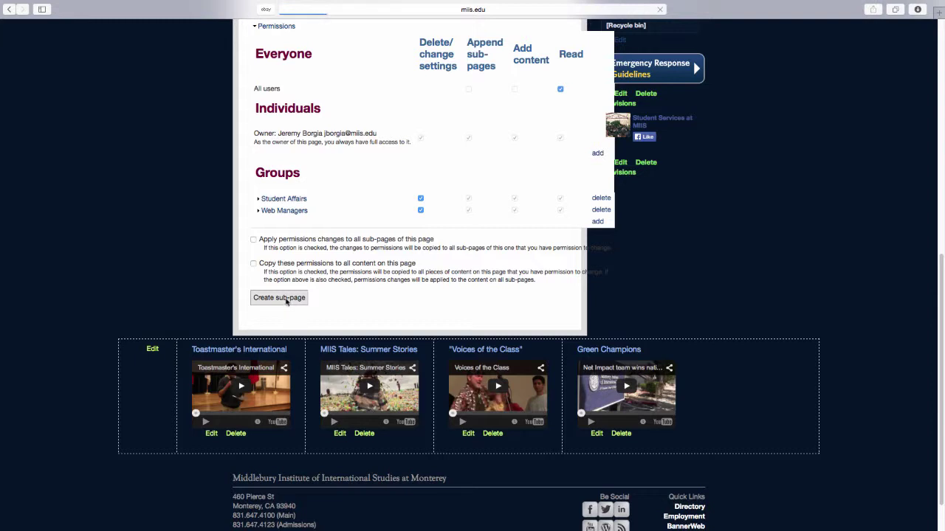